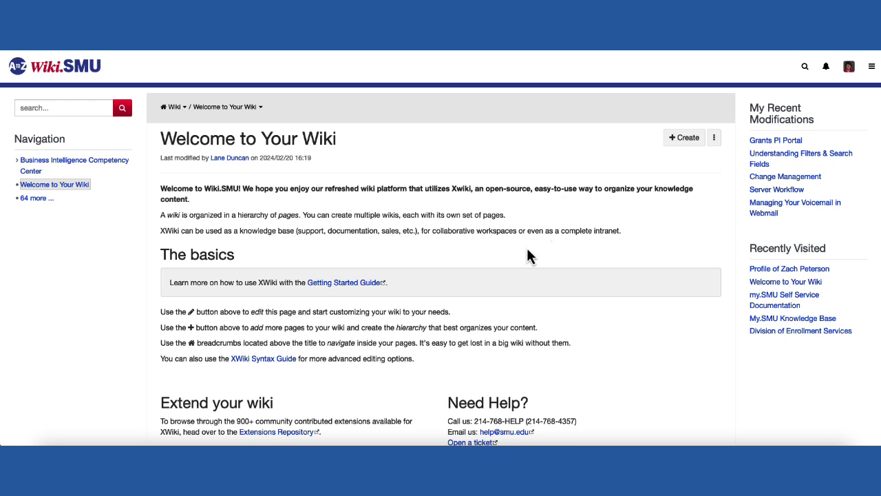
- Open XWiki's Getting Started Guide from the welcome page, and look through its User Guide page
{"action": "left_click", "coordinate": [324, 276]}
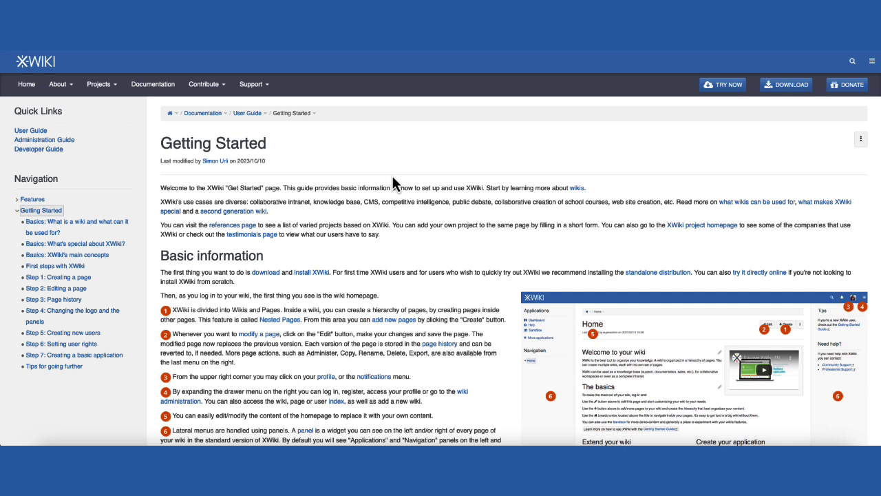
{"action": "left_click", "coordinate": [32, 134]}
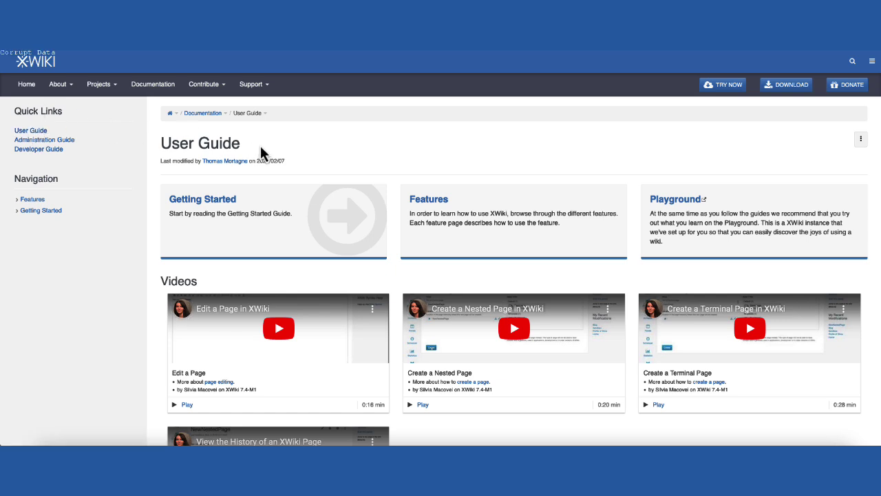
{"action": "scroll", "coordinate": [260, 146], "scroll_direction": "down", "scroll_amount": 1}
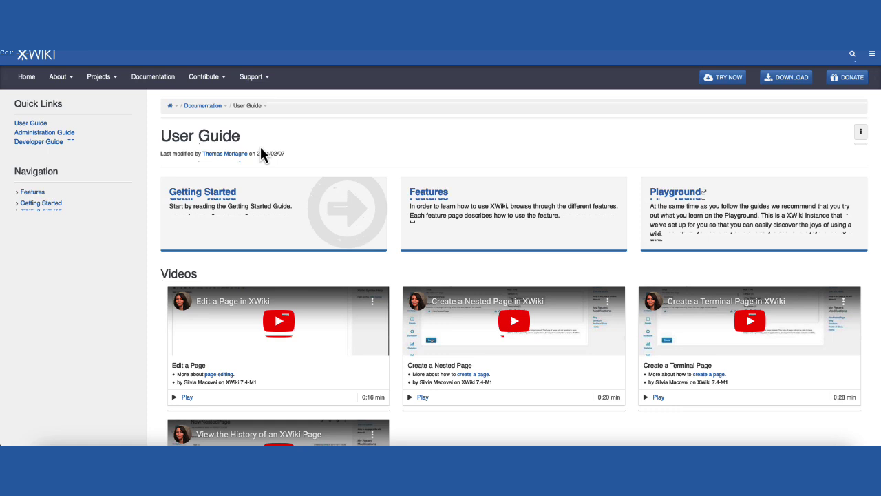
{"action": "scroll", "coordinate": [260, 146], "scroll_direction": "up", "scroll_amount": 1}
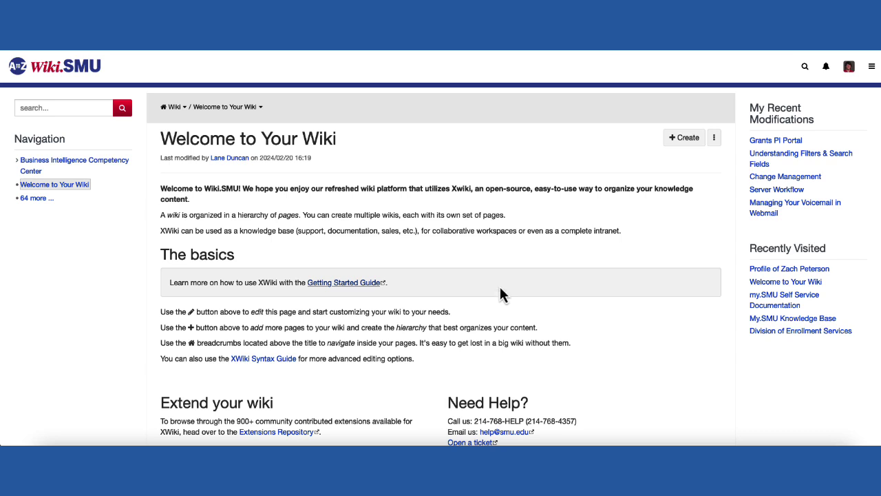
- Show more wikis in the navigation tree and open your own user profile page
{"action": "left_click", "coordinate": [31, 199]}
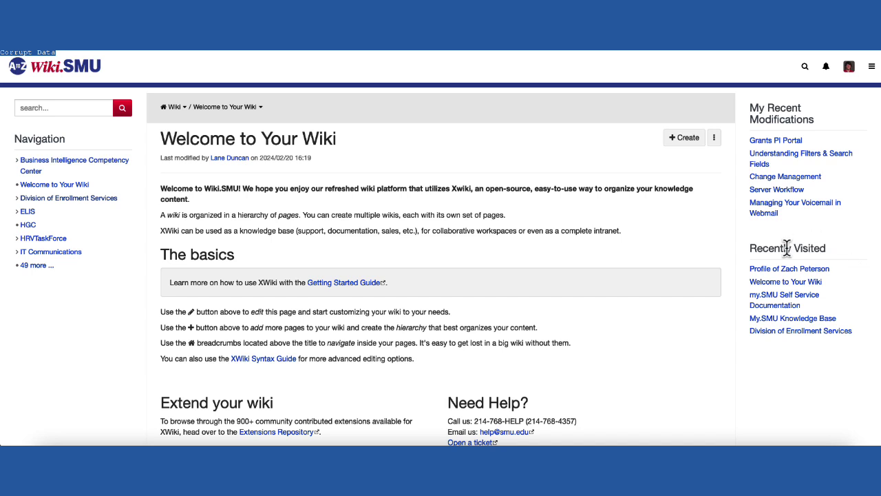
{"action": "left_click", "coordinate": [810, 73]}
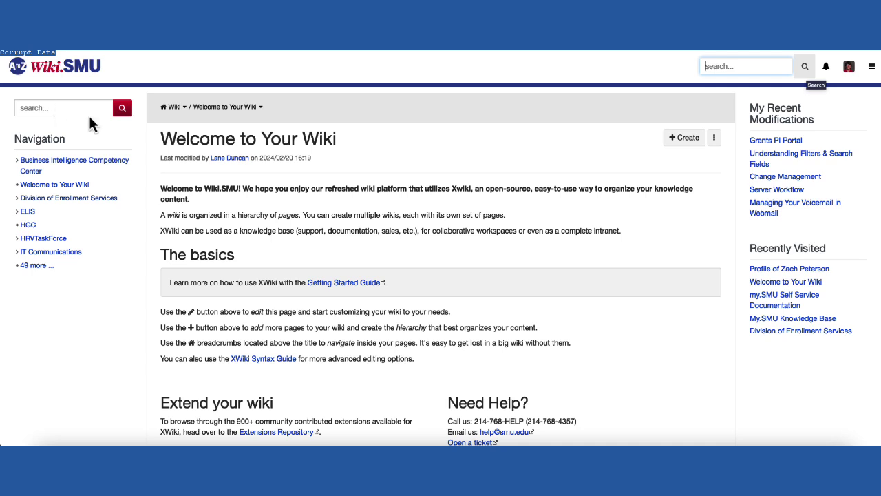
{"action": "left_click", "coordinate": [848, 68]}
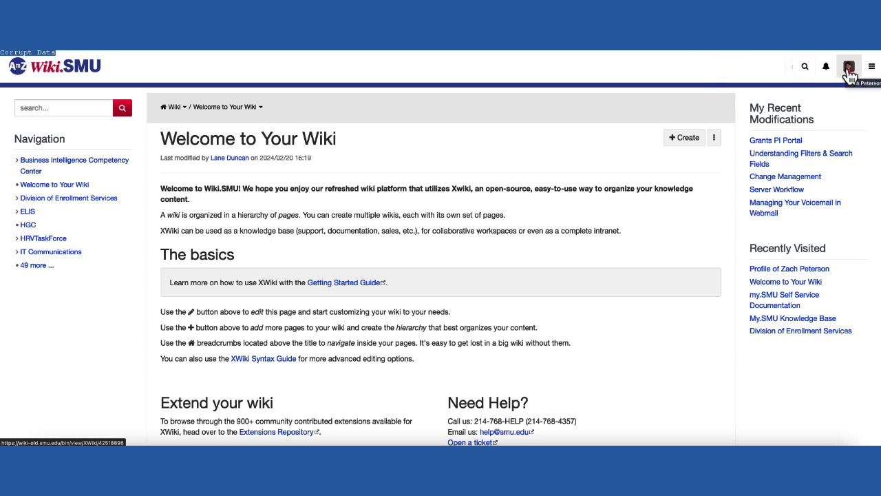
{"action": "left_click", "coordinate": [850, 76]}
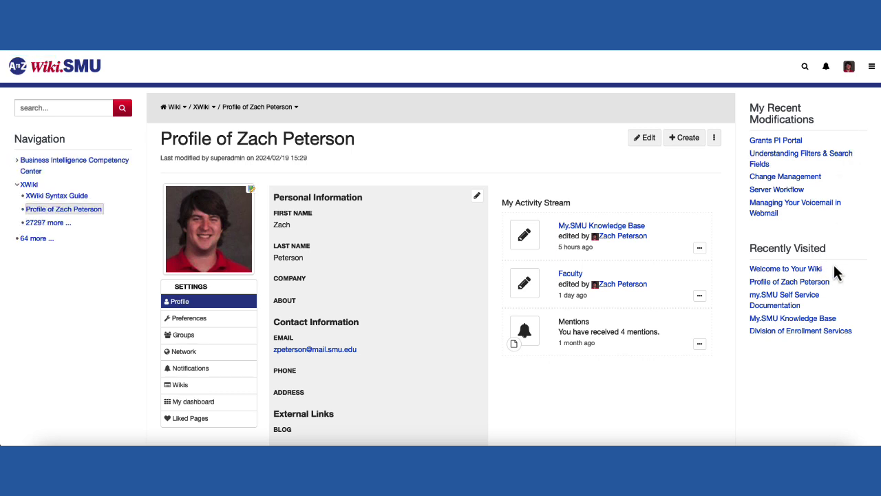
- Open the My.SMU Knowledge Base page and look through its content down to the end
{"action": "left_click", "coordinate": [801, 322]}
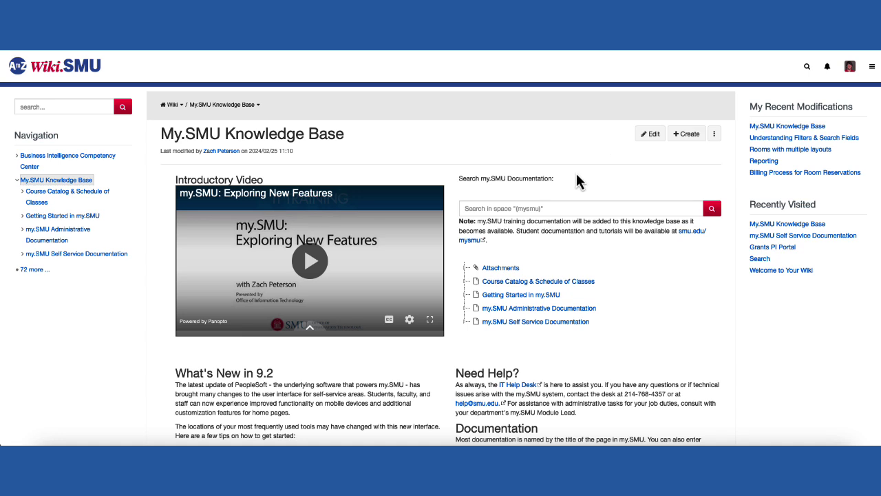
{"action": "scroll", "coordinate": [576, 174], "scroll_direction": "down", "scroll_amount": 3}
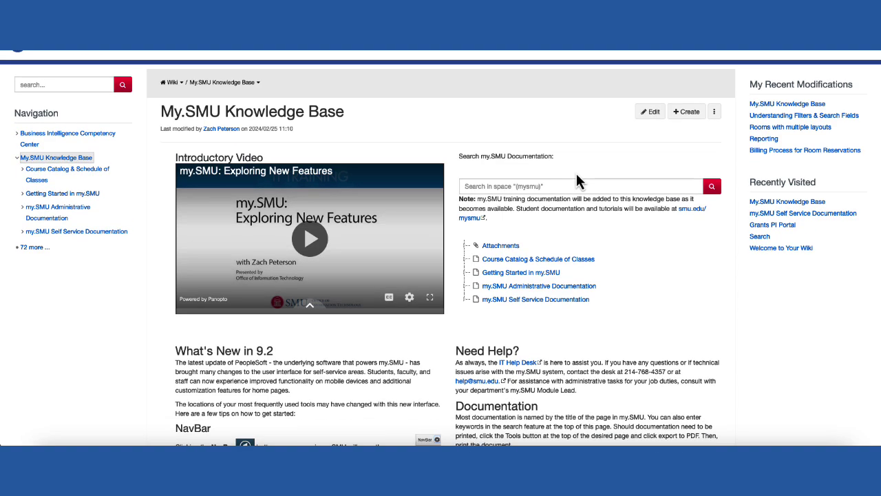
{"action": "scroll", "coordinate": [577, 175], "scroll_direction": "down", "scroll_amount": 4}
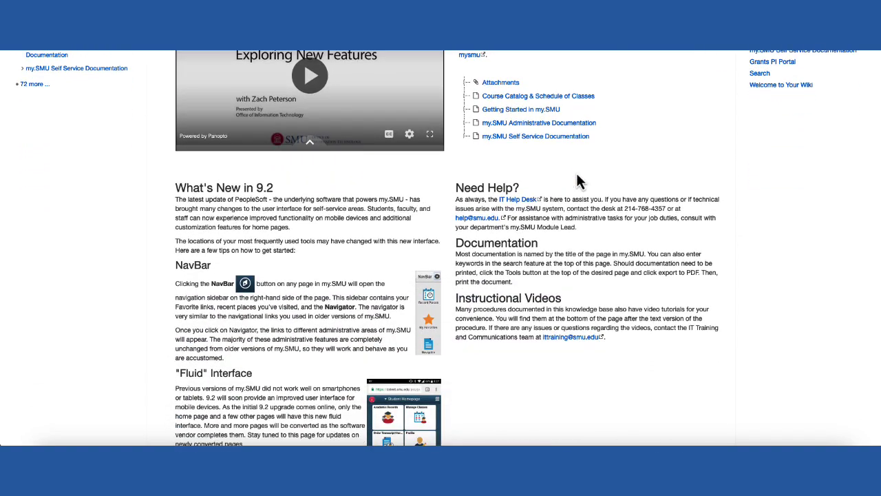
{"action": "scroll", "coordinate": [577, 175], "scroll_direction": "down", "scroll_amount": 3}
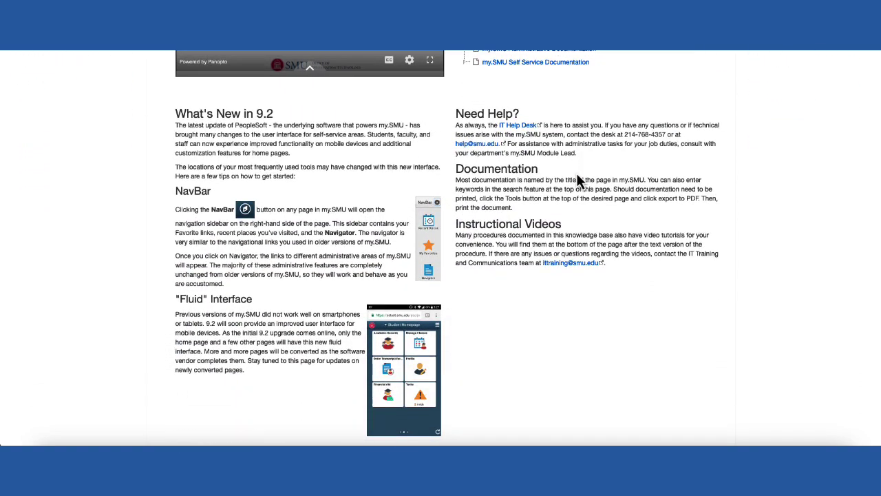
{"action": "scroll", "coordinate": [576, 173], "scroll_direction": "down", "scroll_amount": 1}
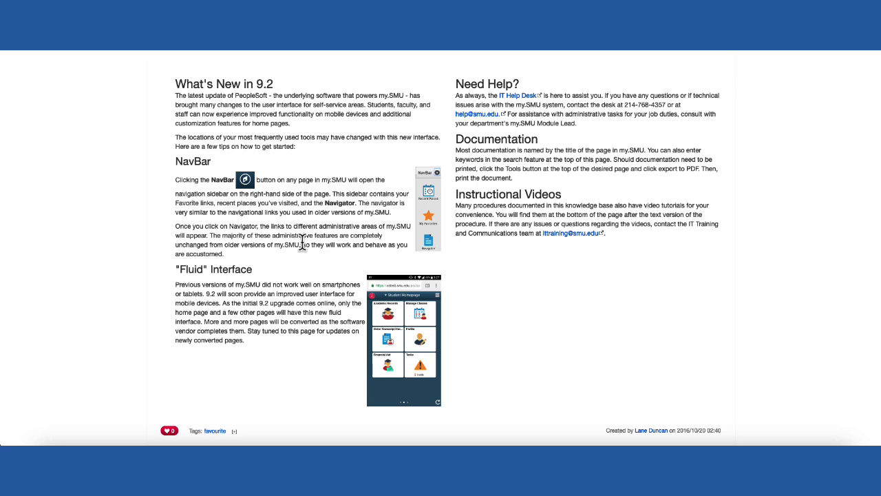
- Edit the My.SMU Knowledge Base page and try moving the phone screenshot from the "Fluid" Interface section to Need Help?
{"action": "scroll", "coordinate": [303, 243], "scroll_direction": "up", "scroll_amount": 5}
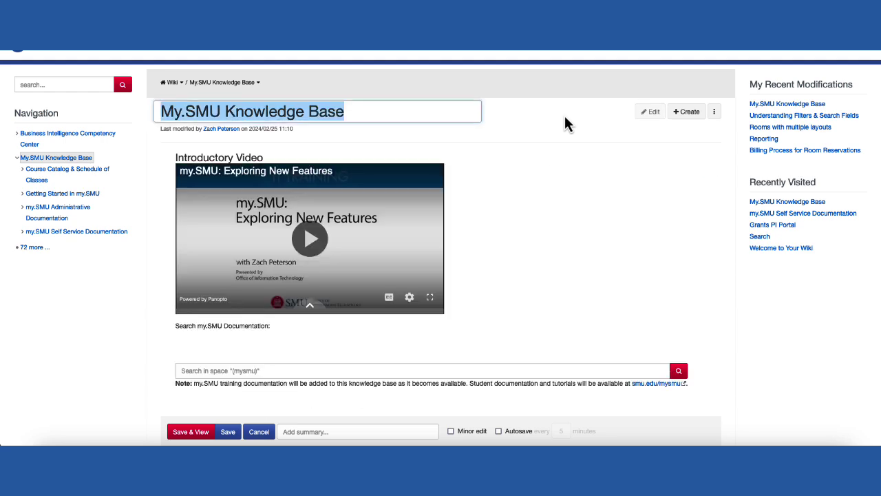
{"action": "scroll", "coordinate": [538, 254], "scroll_direction": "down", "scroll_amount": 5}
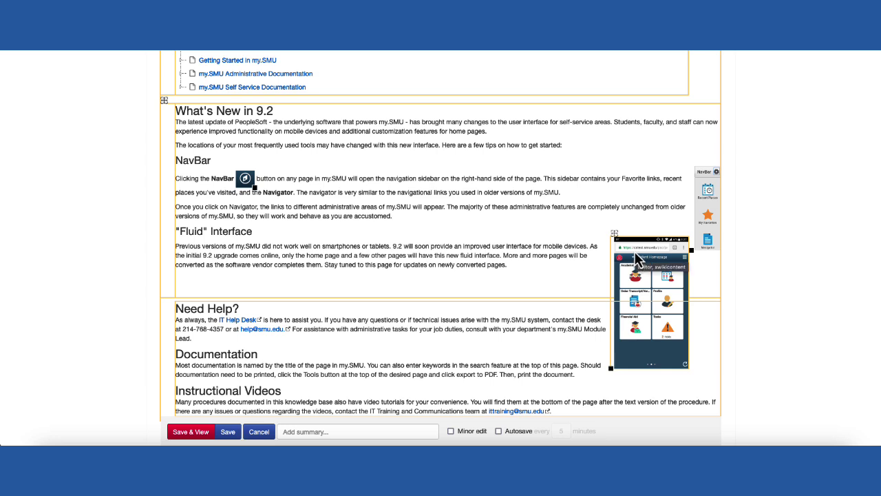
{"action": "left_click", "coordinate": [612, 236]}
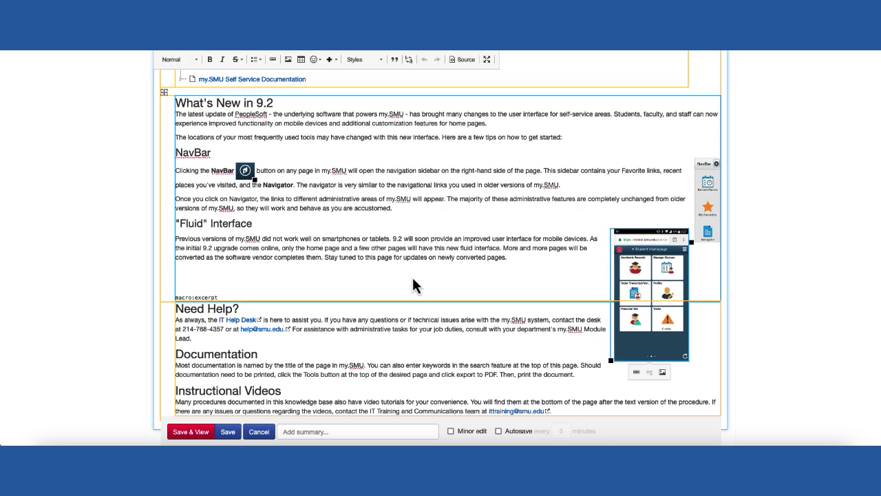
{"action": "left_click_drag", "start_coordinate": [432, 328], "coordinate": [433, 329]}
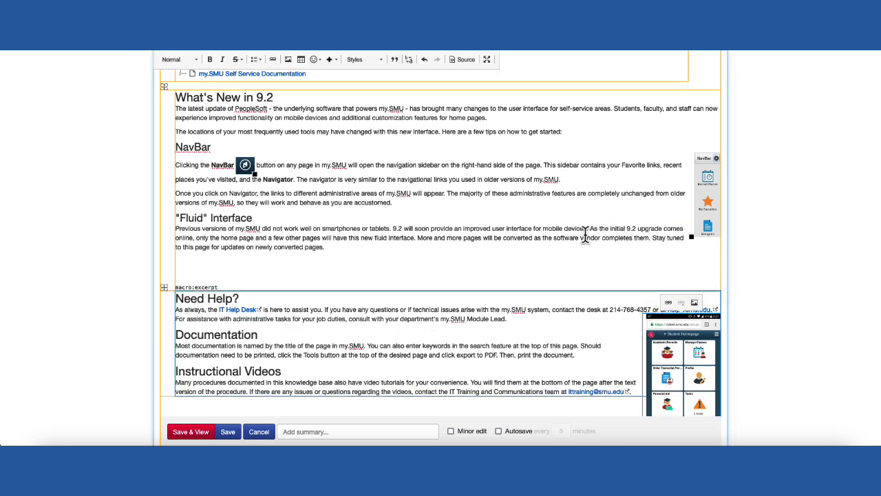
{"action": "key", "text": "ctrl+z"}
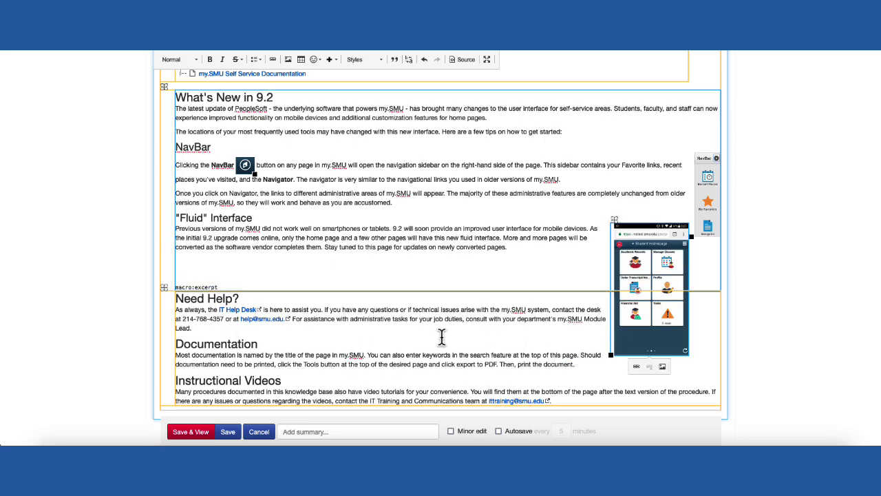
- Save the page with Save & View and check the layout of the "Fluid" Interface section
{"action": "scroll", "coordinate": [439, 335], "scroll_direction": "down", "scroll_amount": 3}
{"action": "left_click", "coordinate": [191, 340]}
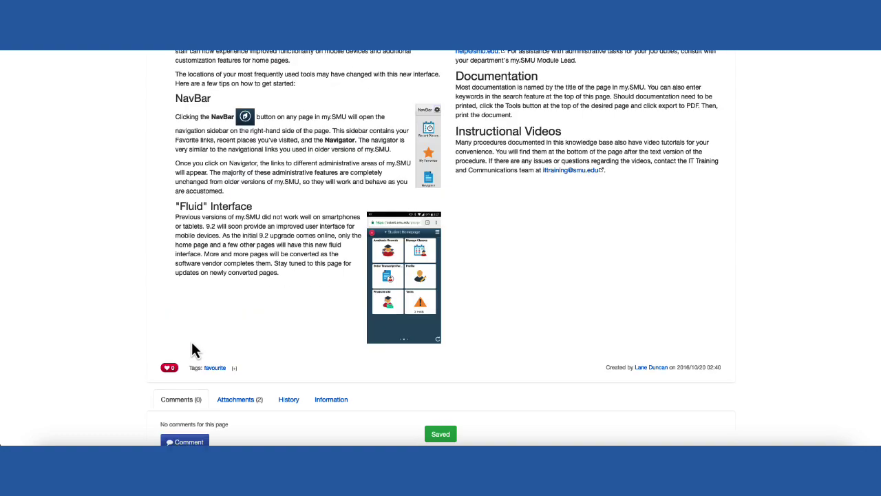
{"action": "scroll", "coordinate": [261, 331], "scroll_direction": "up", "scroll_amount": 3}
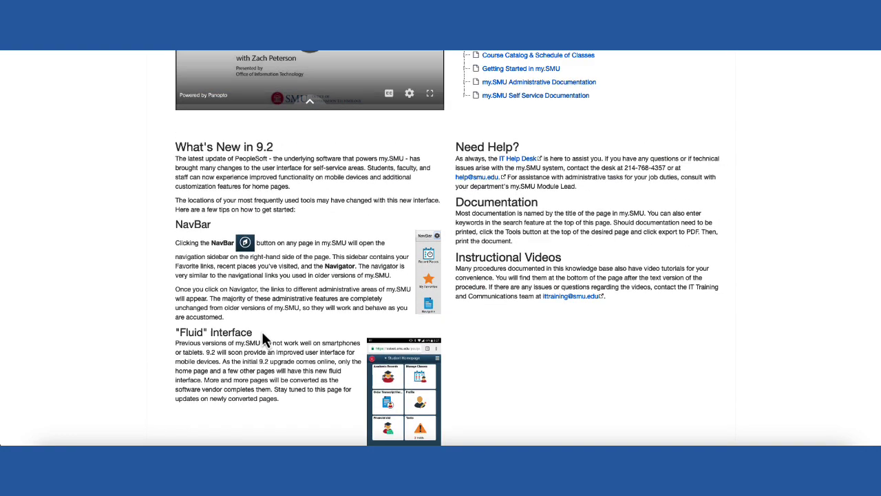
{"action": "scroll", "coordinate": [261, 330], "scroll_direction": "down", "scroll_amount": 2}
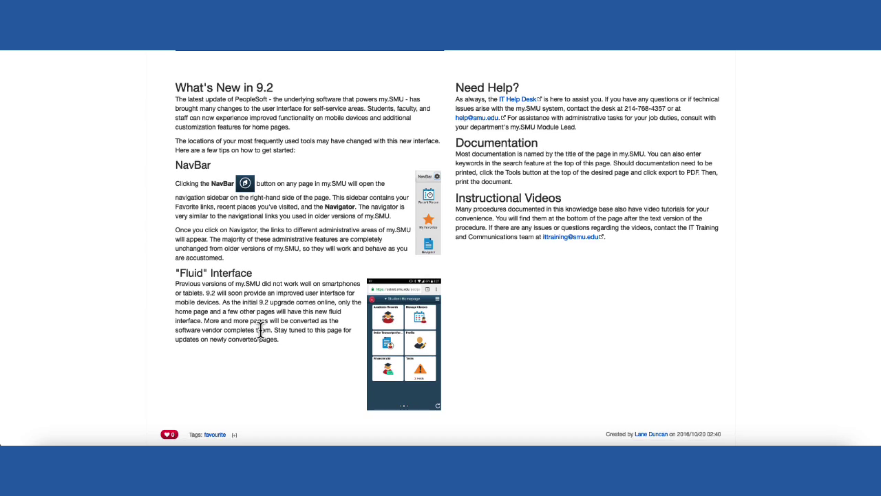
- View the "Fluid" Interface phone screenshot enlarged in the image viewer and close it
{"action": "mouse_move", "coordinate": [396, 331]}
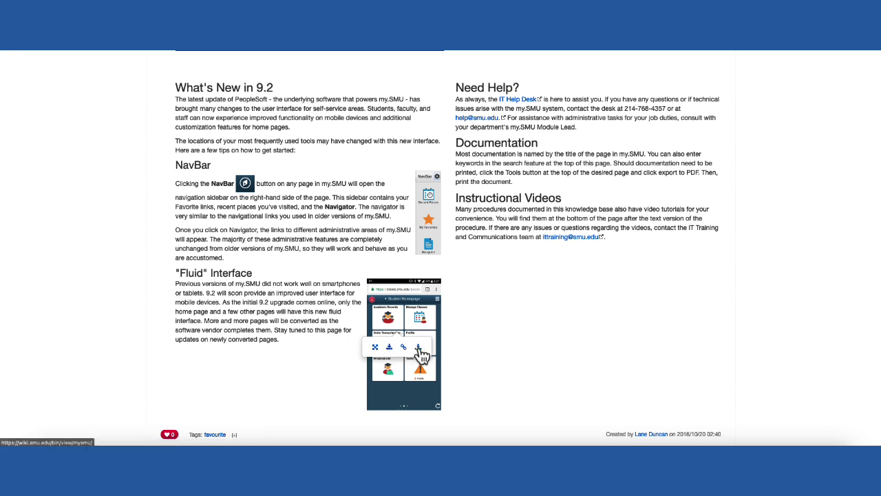
{"action": "left_click", "coordinate": [376, 347]}
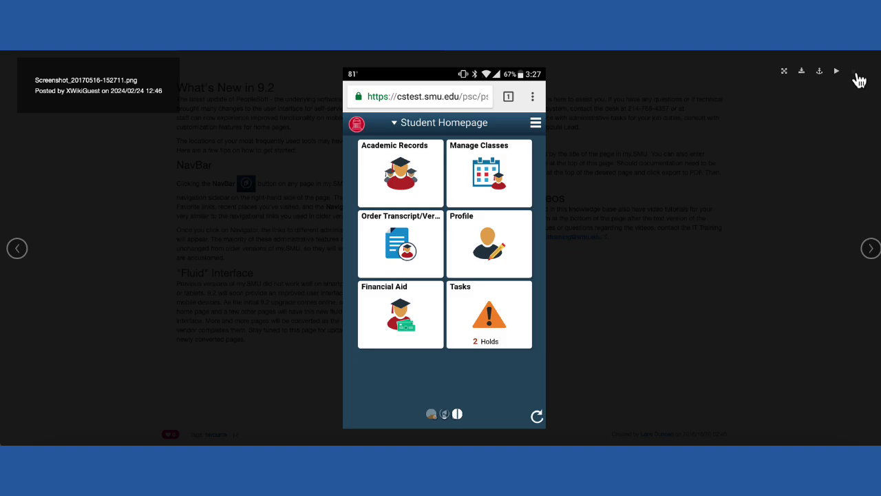
{"action": "left_click", "coordinate": [860, 78]}
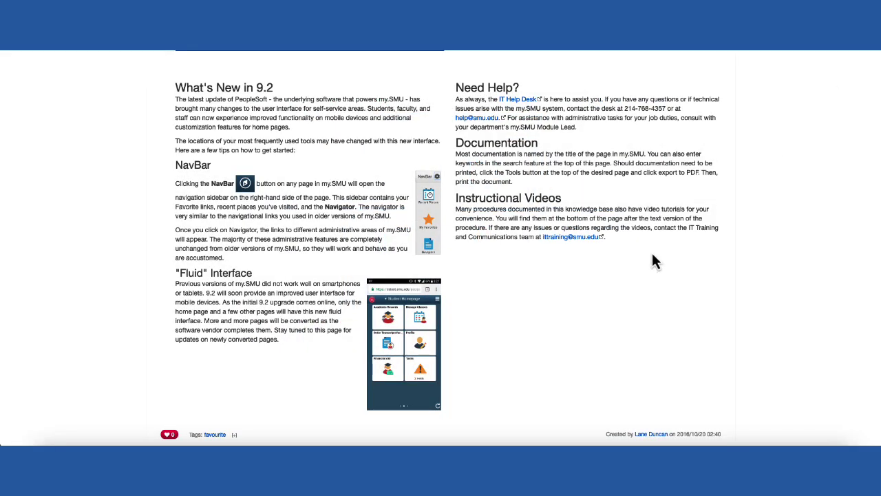
- Expand my.SMU Self Service Documentation in the knowledge base's page tree, and open that page
{"action": "scroll", "coordinate": [579, 286], "scroll_direction": "up", "scroll_amount": 3}
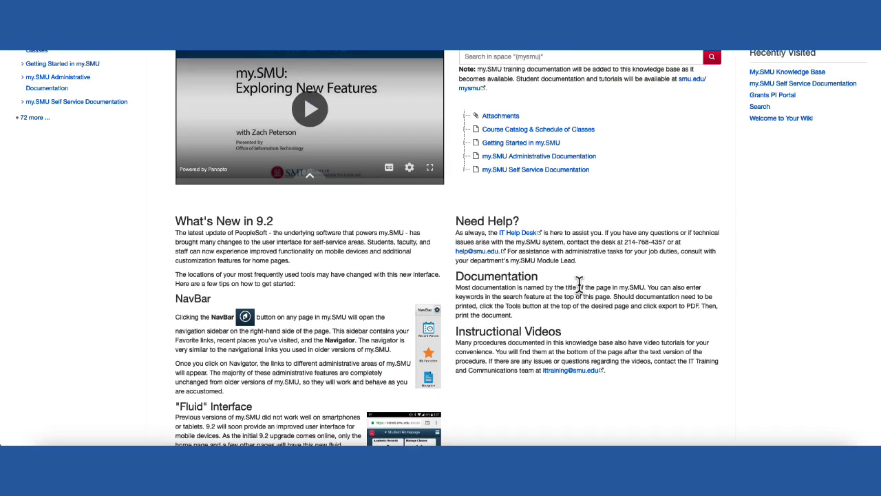
{"action": "scroll", "coordinate": [579, 286], "scroll_direction": "up", "scroll_amount": 1}
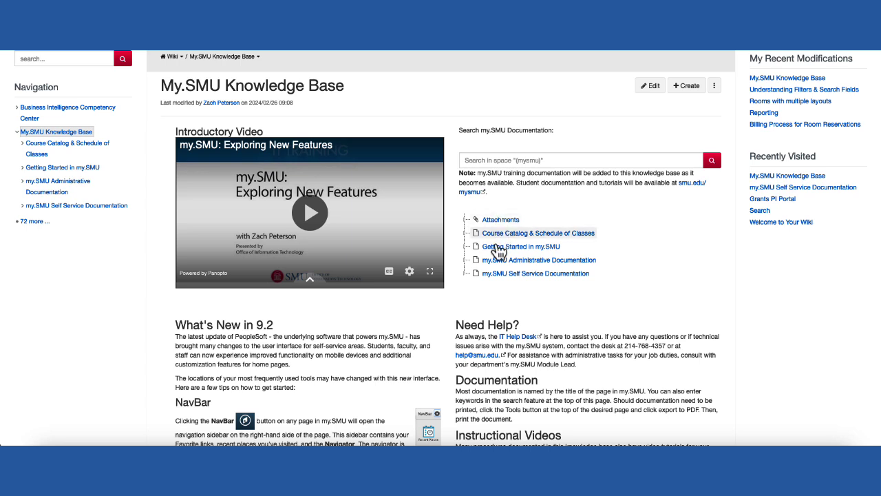
{"action": "left_click", "coordinate": [466, 274]}
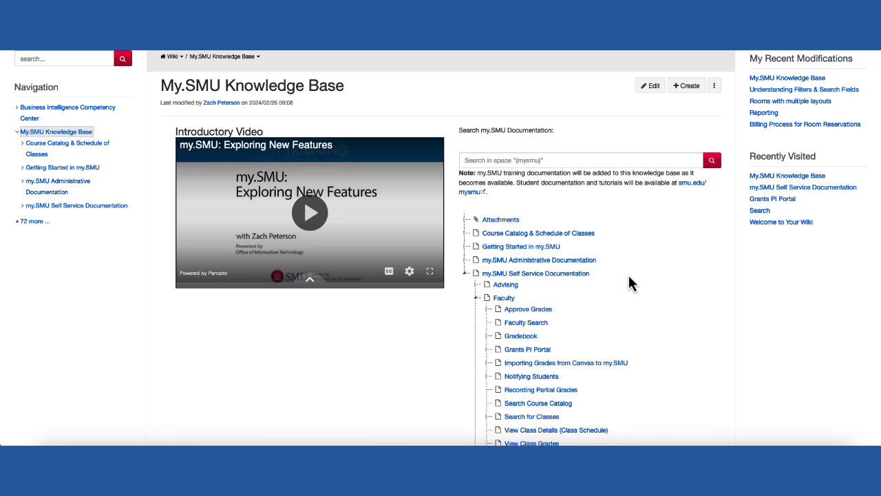
{"action": "left_click", "coordinate": [523, 279]}
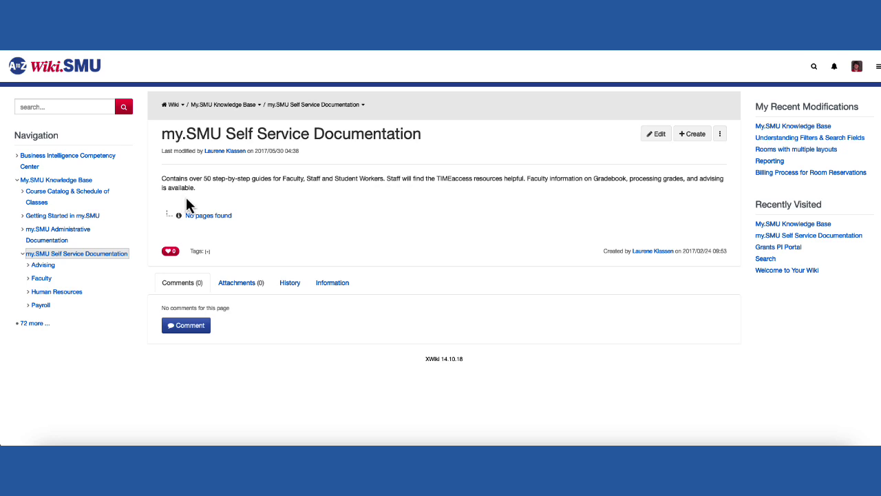
- Edit the my.SMU Self Service Documentation page and delete the empty page tree macro and the blank line below the intro
{"action": "left_click", "coordinate": [654, 138]}
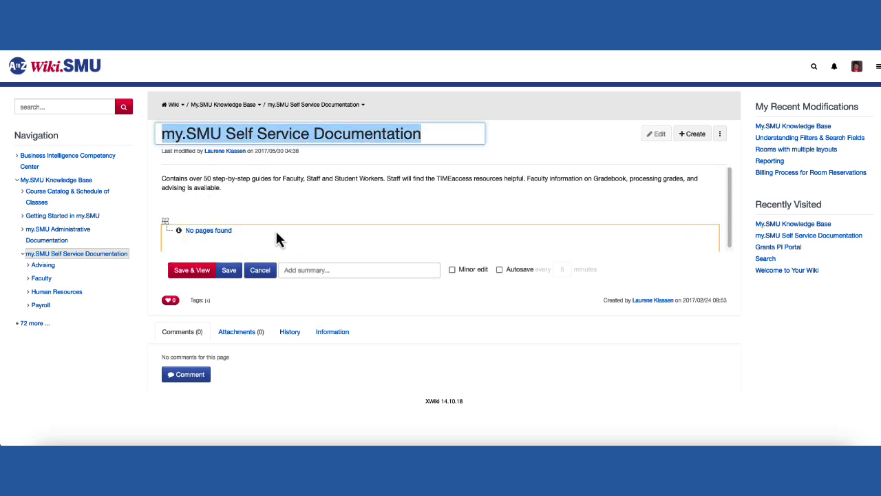
{"action": "left_click", "coordinate": [244, 236]}
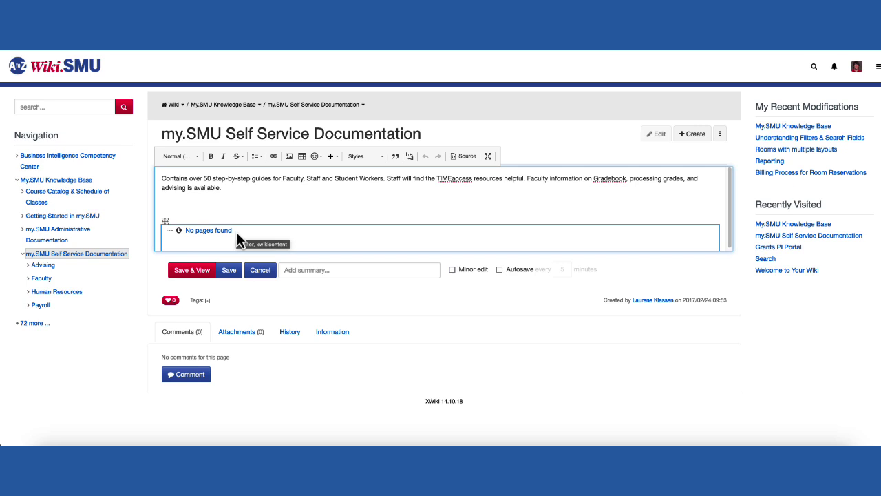
{"action": "key", "text": "Delete"}
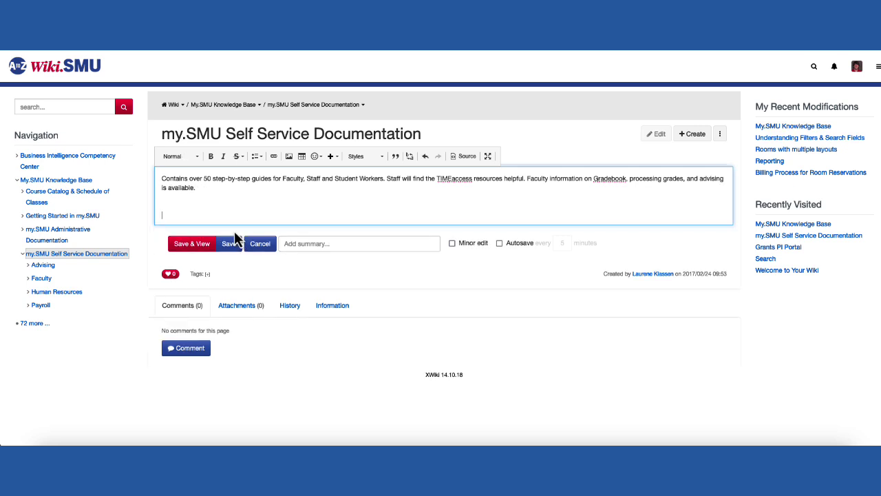
{"action": "key", "text": "BackSpace"}
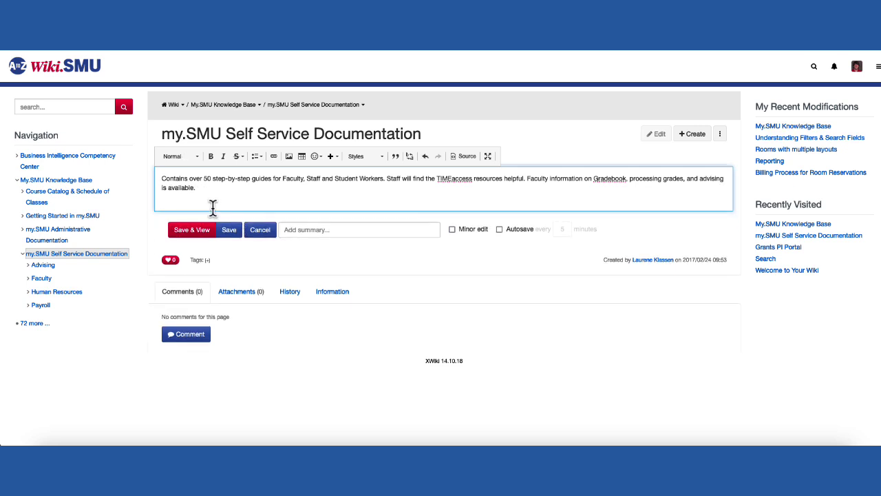
- Insert the Children macro below the intro text of my.SMU Self Service Documentation, and save and view the page
{"action": "left_click", "coordinate": [332, 157]}
{"action": "left_click", "coordinate": [337, 167]}
{"action": "left_click", "coordinate": [336, 160]}
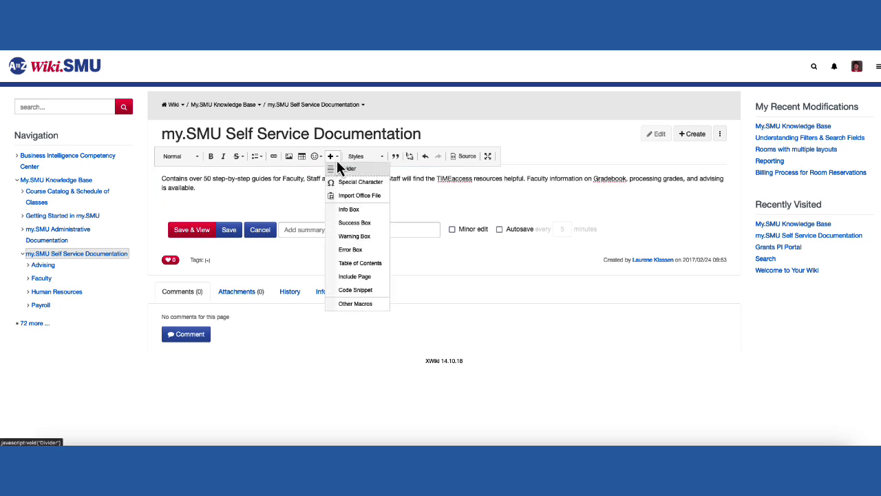
{"action": "left_click", "coordinate": [359, 304]}
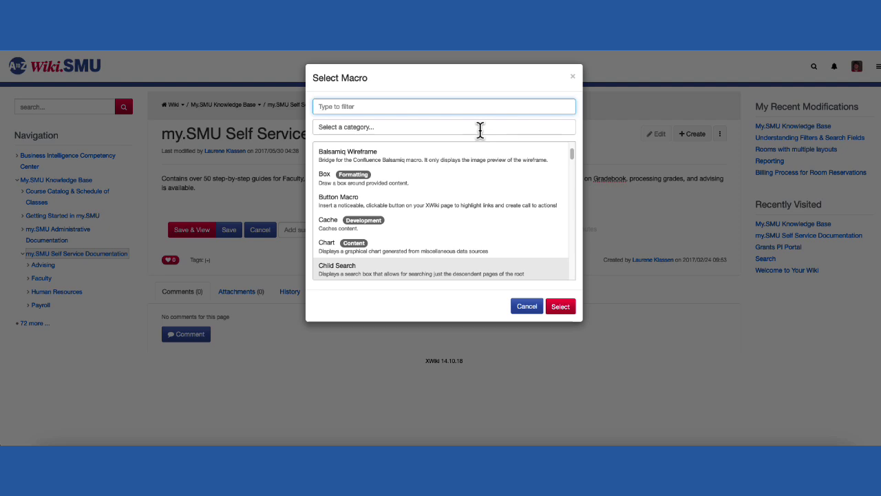
{"action": "type", "text": "children"}
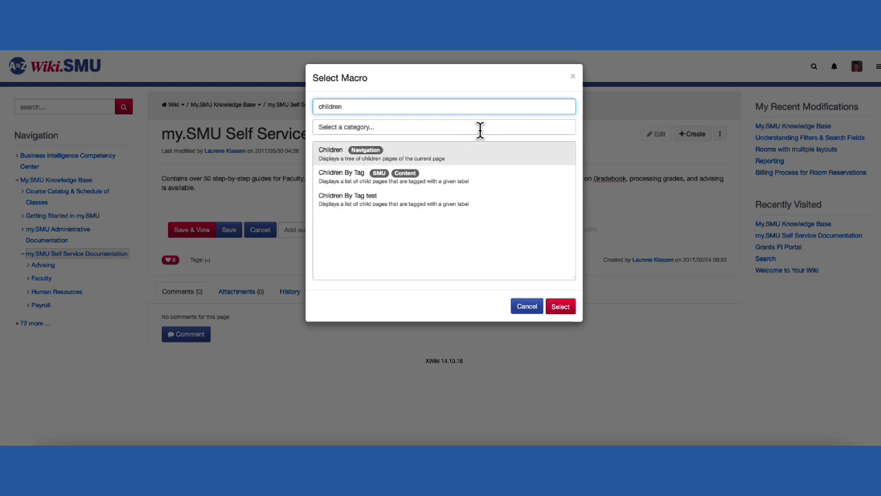
{"action": "left_click", "coordinate": [336, 158]}
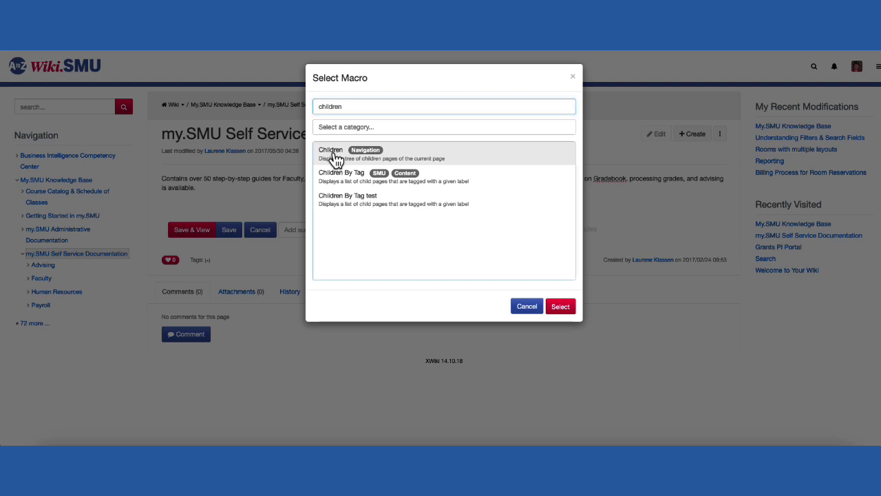
{"action": "left_click", "coordinate": [560, 307]}
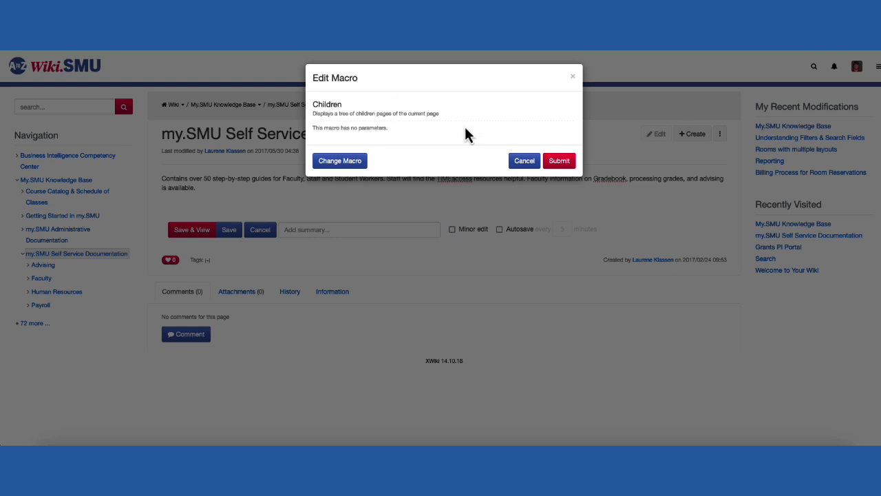
{"action": "left_click", "coordinate": [559, 162]}
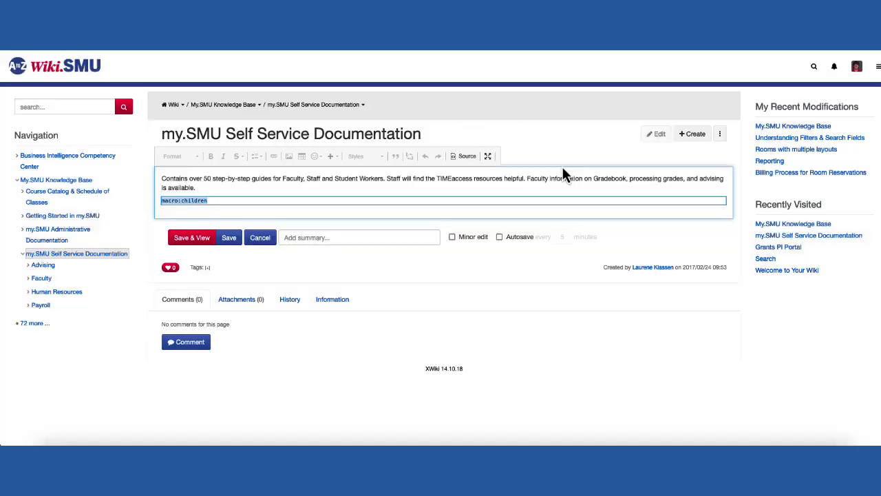
{"action": "left_click", "coordinate": [194, 242]}
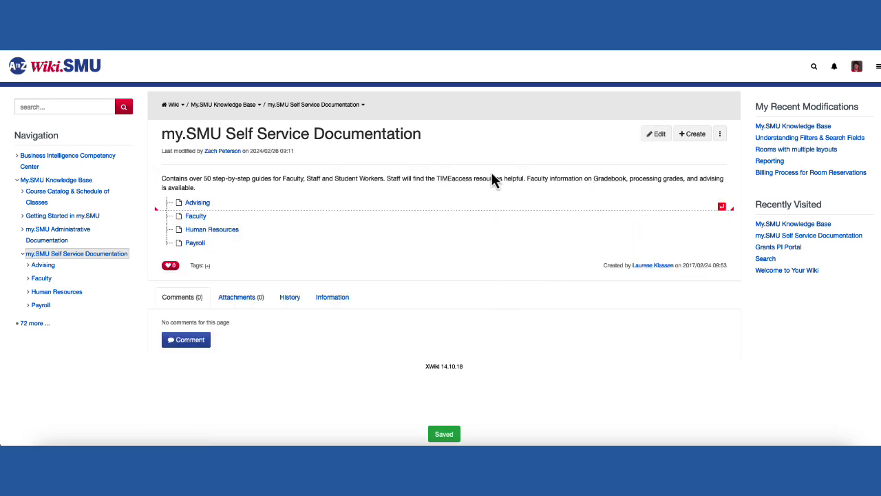
- Expand the Advising and Faculty branches of the child page tree and open Understanding the DPR under Advising
{"action": "left_click", "coordinate": [167, 215]}
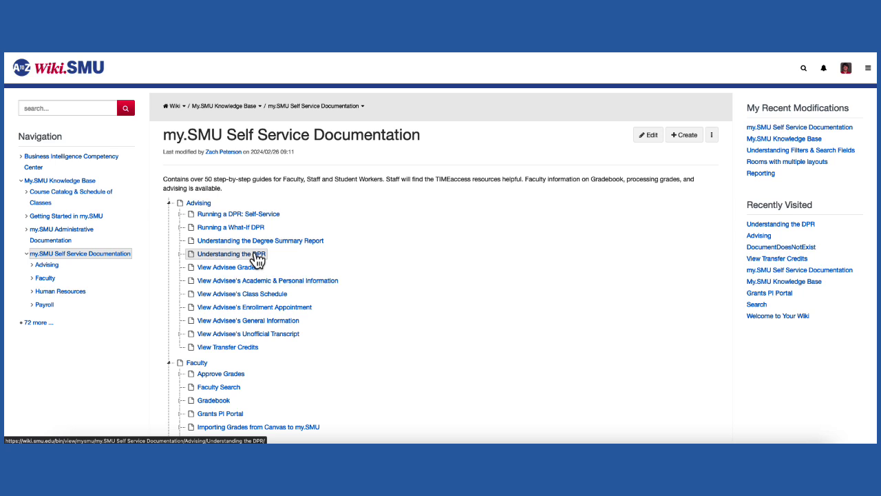
{"action": "left_click", "coordinate": [256, 254]}
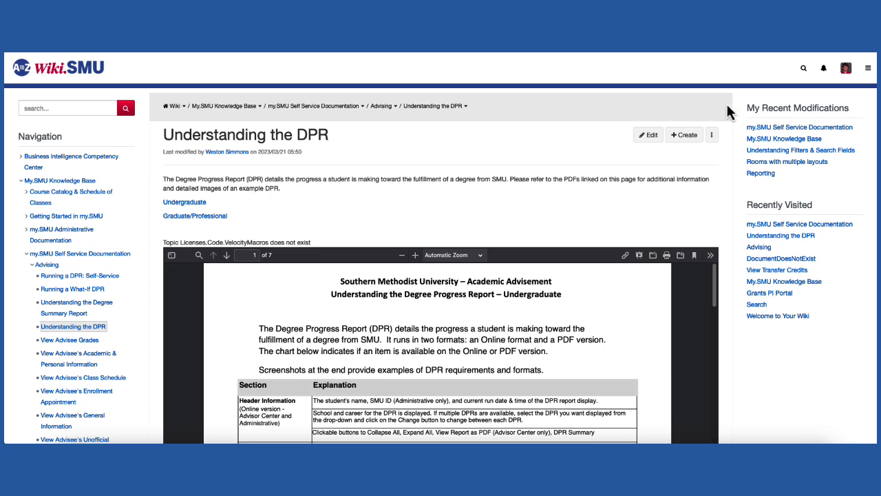
- Create a blank page titled "New Test Page for my.SMU" under Understanding the DPR, checking the available page templates
{"action": "left_click", "coordinate": [691, 140]}
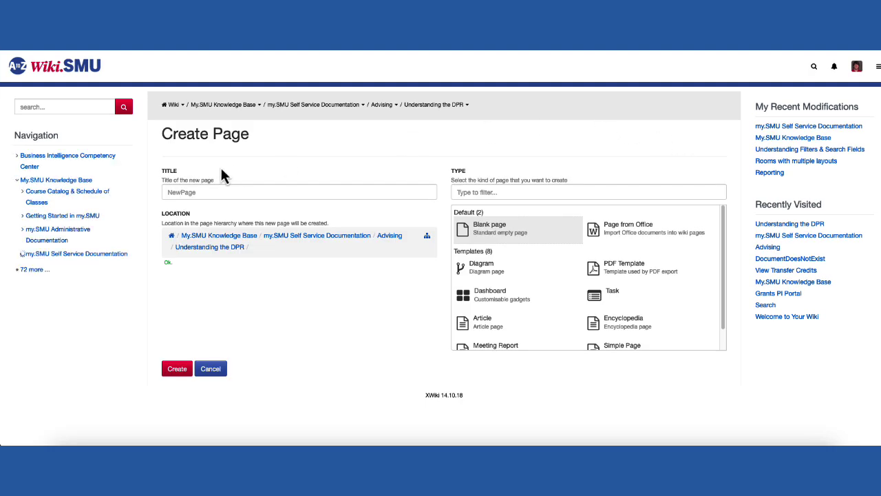
{"action": "left_click", "coordinate": [212, 195]}
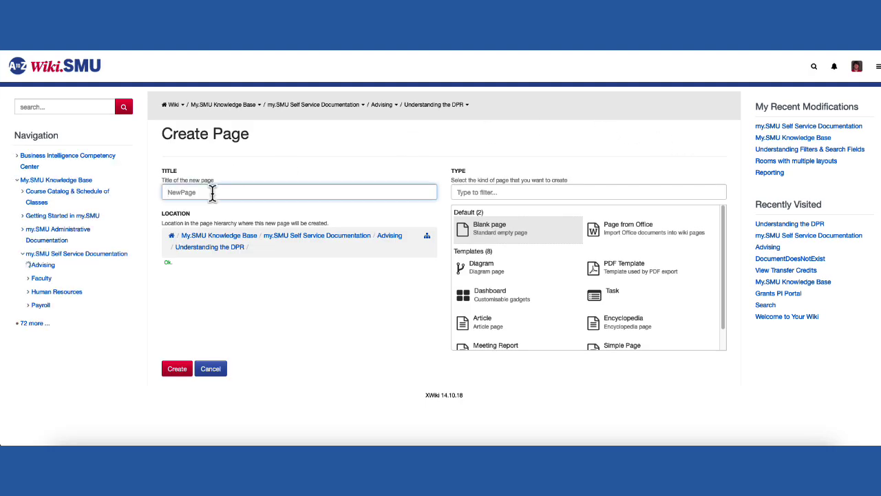
{"action": "type", "text": "New Test Pa"}
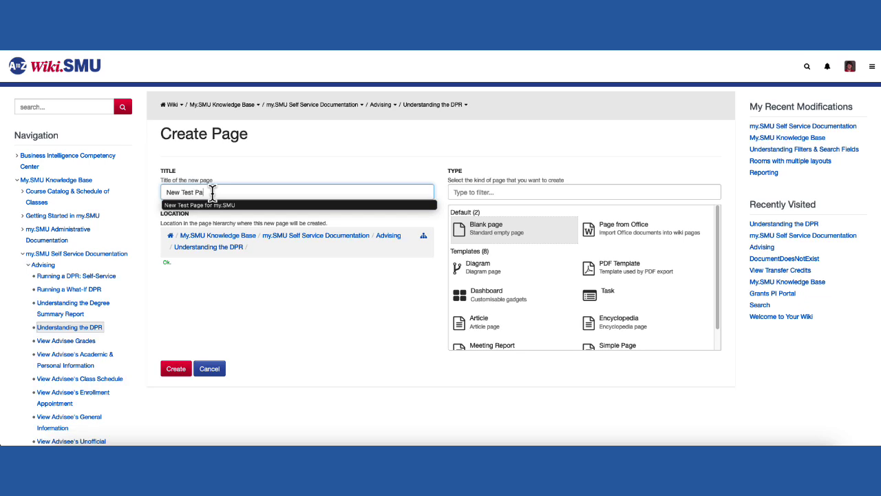
{"action": "type", "text": "ge for my.SMU"}
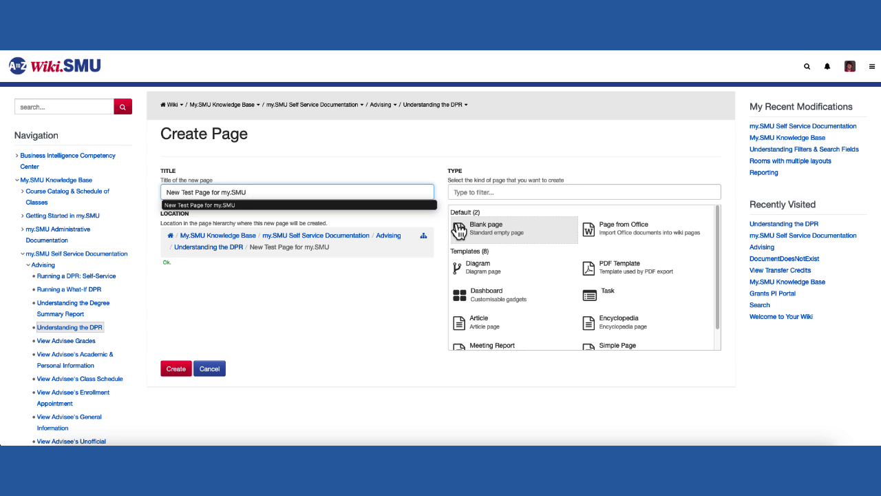
{"action": "scroll", "coordinate": [530, 284], "scroll_direction": "down", "scroll_amount": 1}
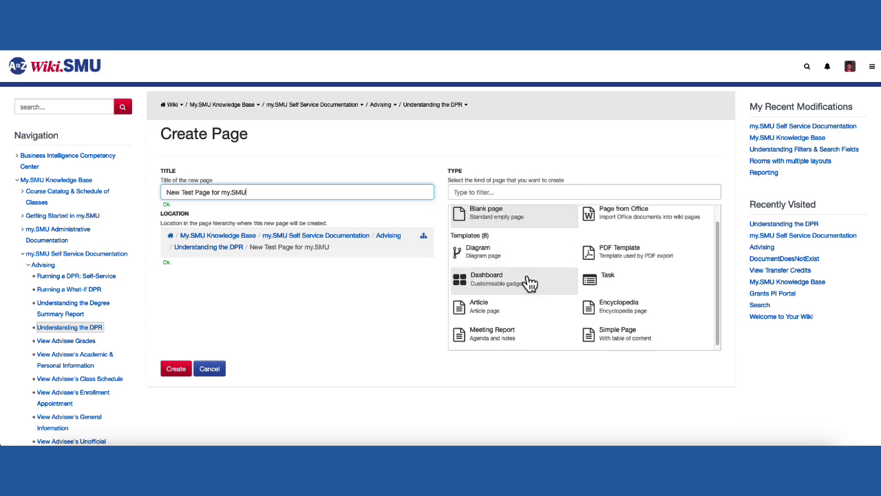
{"action": "scroll", "coordinate": [530, 283], "scroll_direction": "down", "scroll_amount": 1}
{"action": "scroll", "coordinate": [529, 284], "scroll_direction": "up", "scroll_amount": 1}
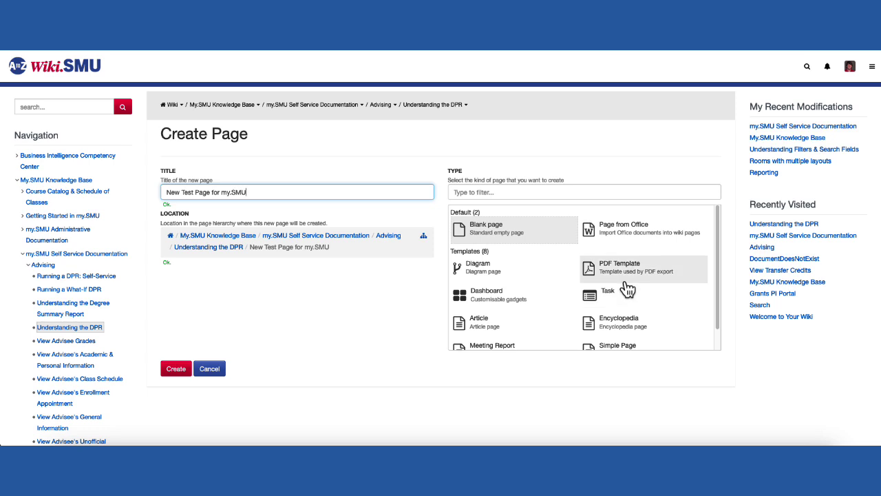
{"action": "scroll", "coordinate": [659, 334], "scroll_direction": "down", "scroll_amount": 1}
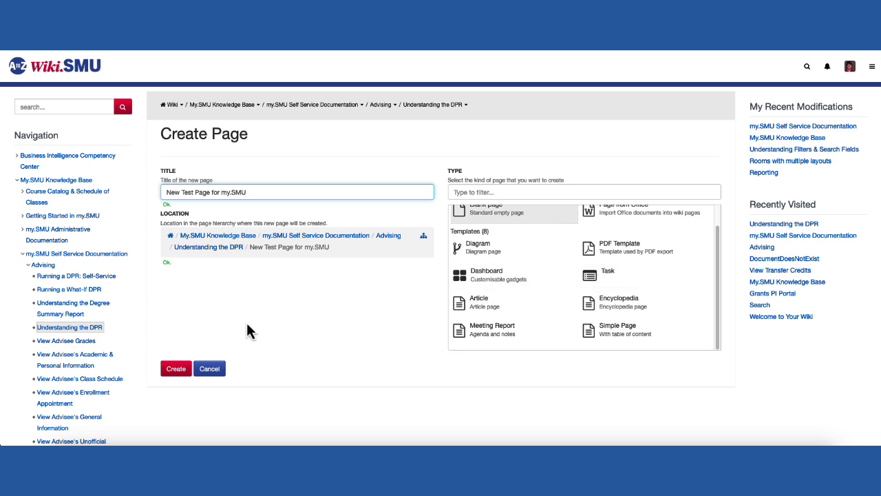
{"action": "left_click", "coordinate": [168, 371]}
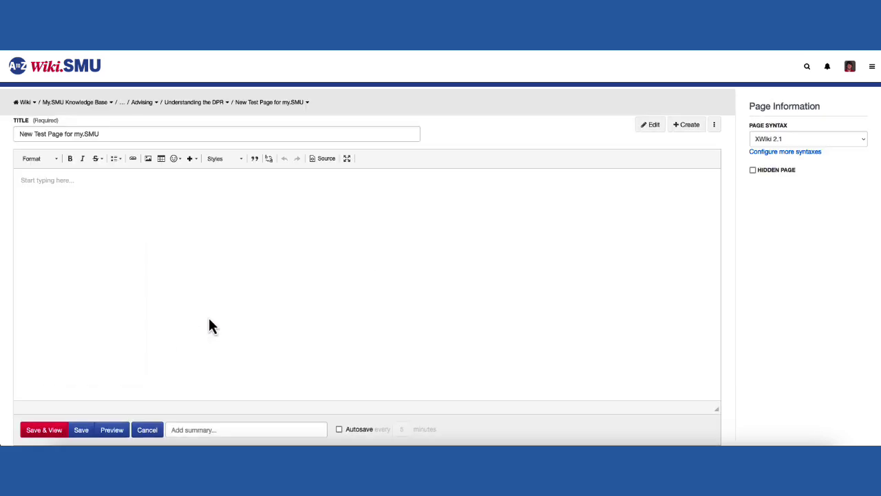
- Look through the paragraph formats in the new page's editor without applying one, and cancel the page edit
{"action": "left_click", "coordinate": [154, 184]}
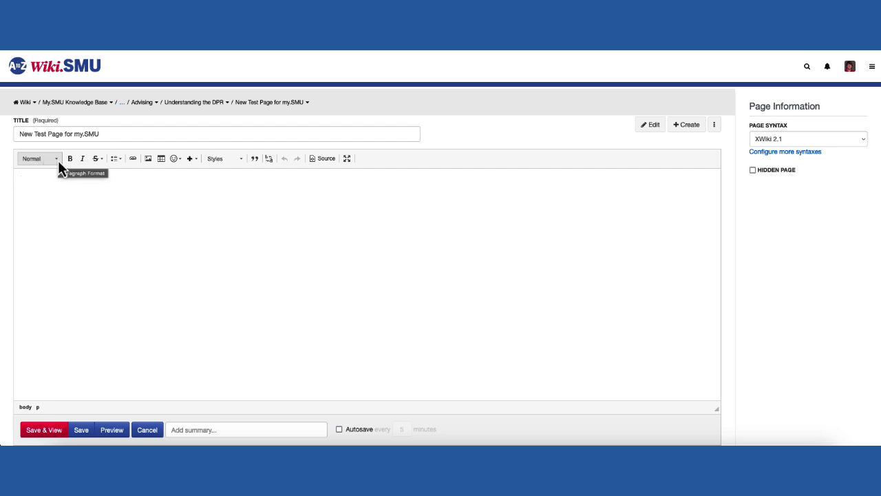
{"action": "left_click", "coordinate": [27, 159]}
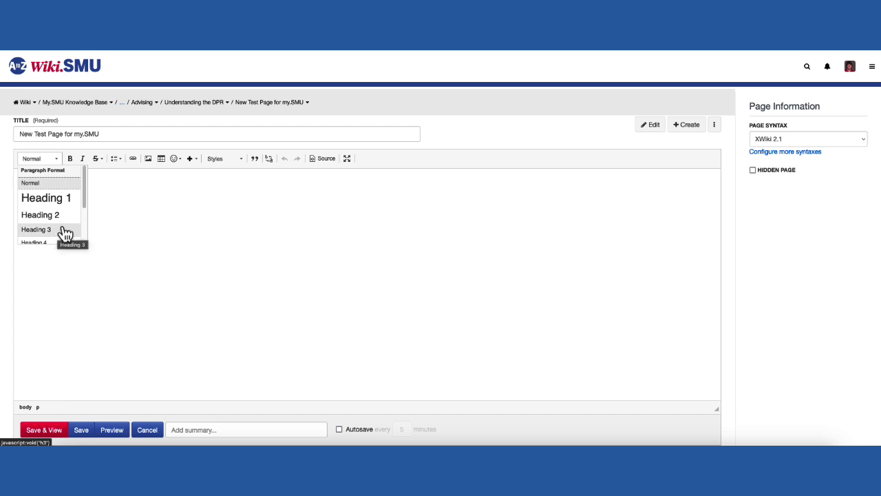
{"action": "mouse_move", "coordinate": [86, 197]}
{"action": "left_mouse_down"}
{"action": "mouse_move", "coordinate": [84, 231]}
{"action": "mouse_move", "coordinate": [84, 199]}
{"action": "left_mouse_up"}
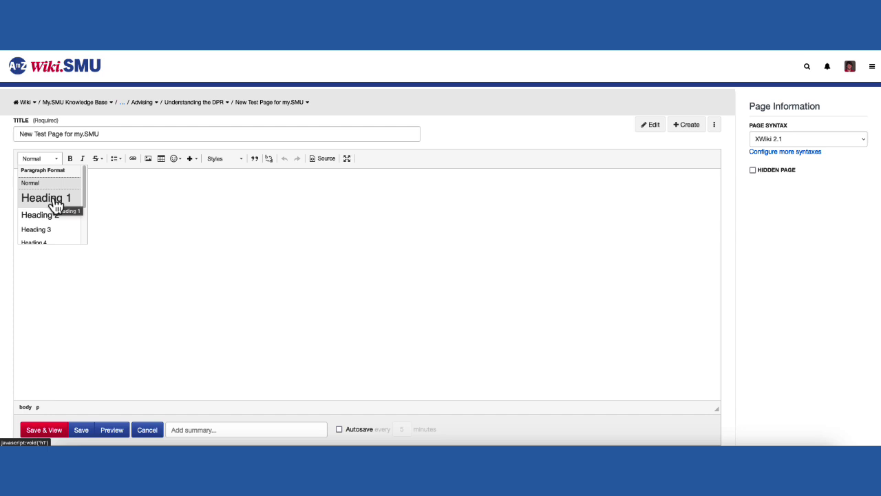
{"action": "left_click", "coordinate": [116, 198]}
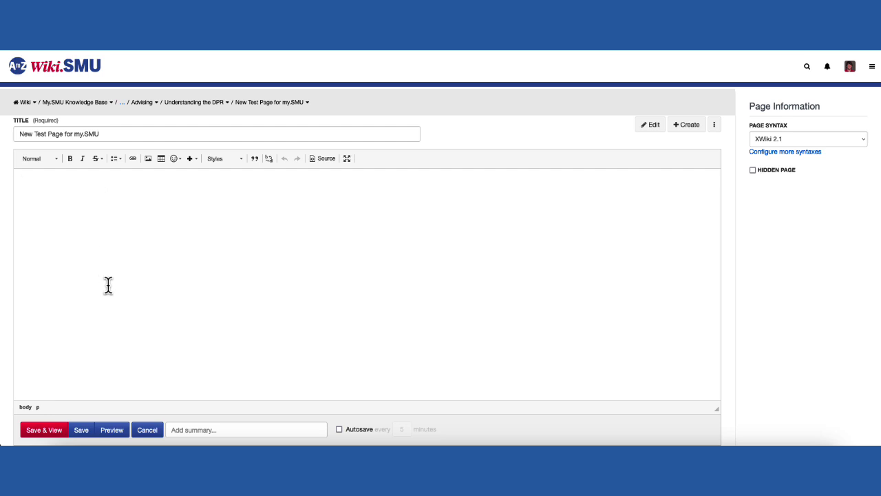
{"action": "left_click", "coordinate": [151, 432]}
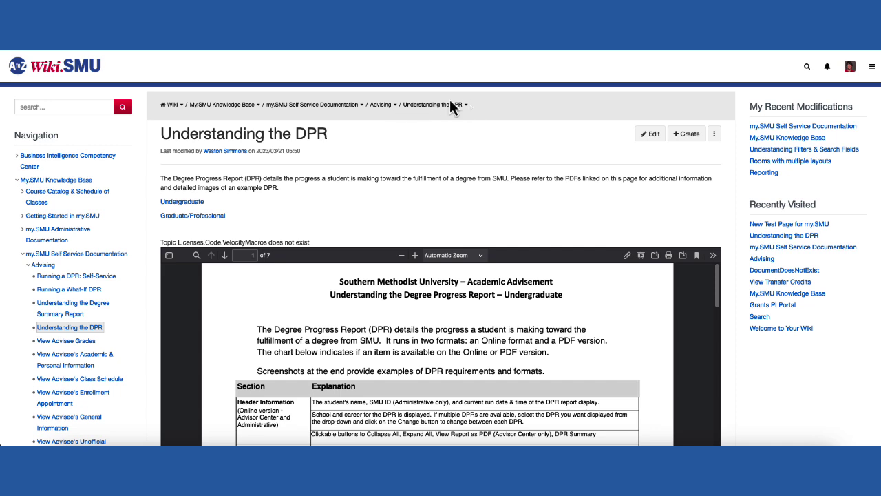
- Browse the my.SMU Self Service Documentation pages in the breadcrumb hierarchy of Understanding the DPR and close the tree
{"action": "left_click", "coordinate": [363, 108]}
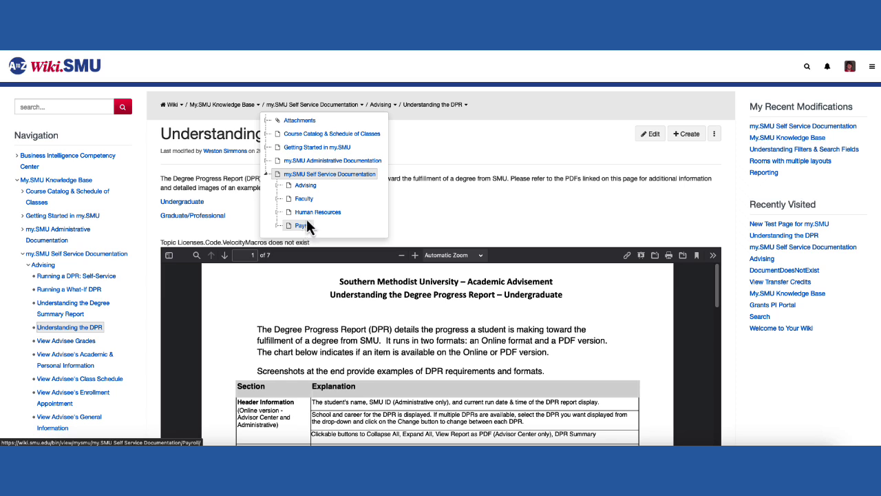
{"action": "left_click", "coordinate": [309, 191]}
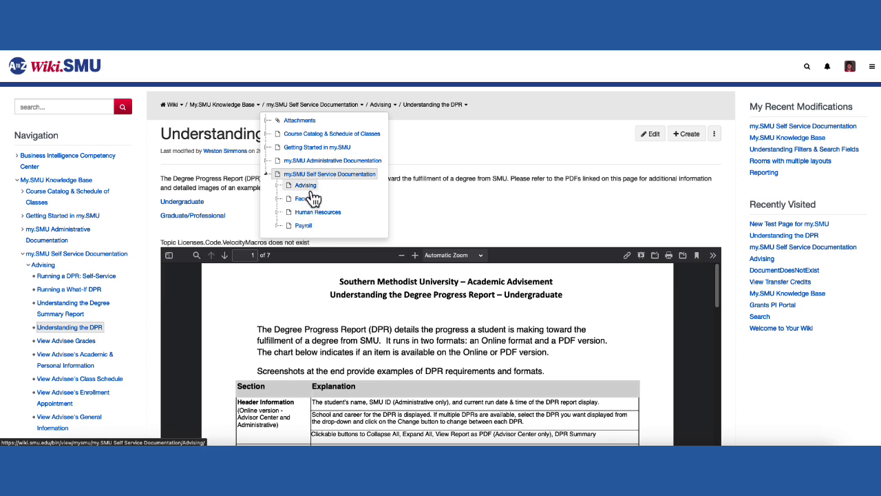
{"action": "left_click", "coordinate": [450, 147]}
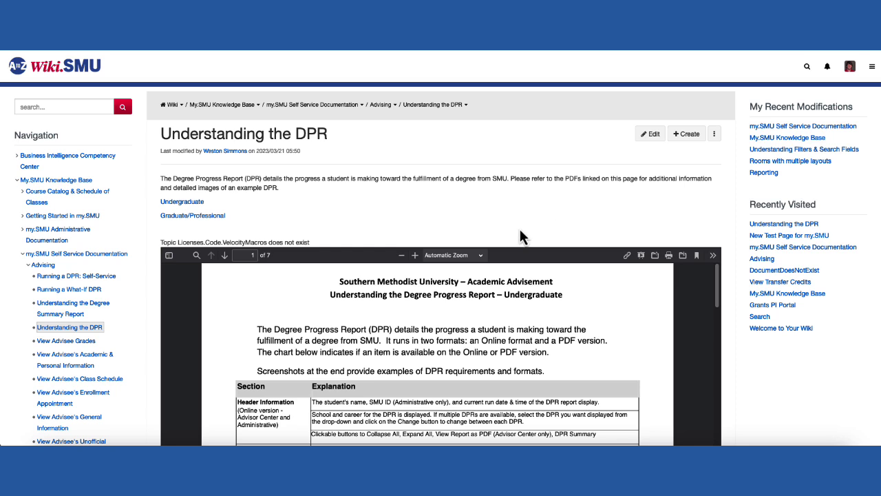
- Open the page administration of Understanding the DPR and show its Rights: Page & Children settings under Users & Rights
{"action": "left_click", "coordinate": [717, 135]}
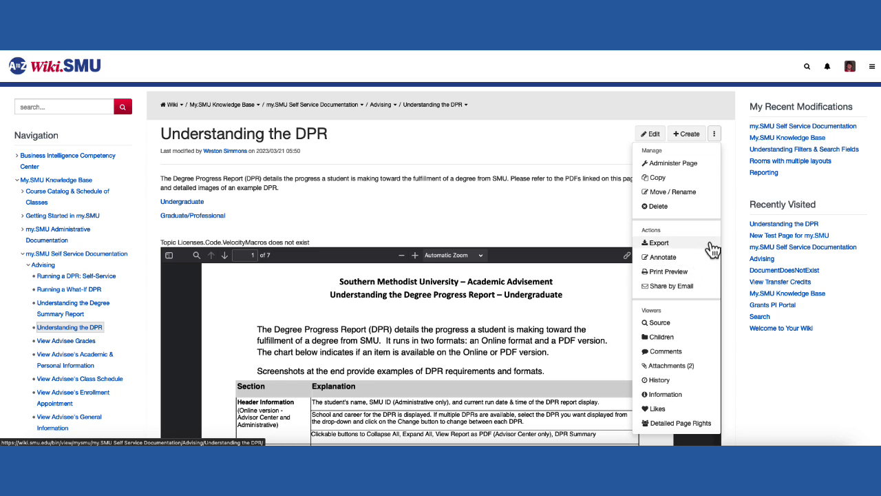
{"action": "left_click", "coordinate": [689, 166]}
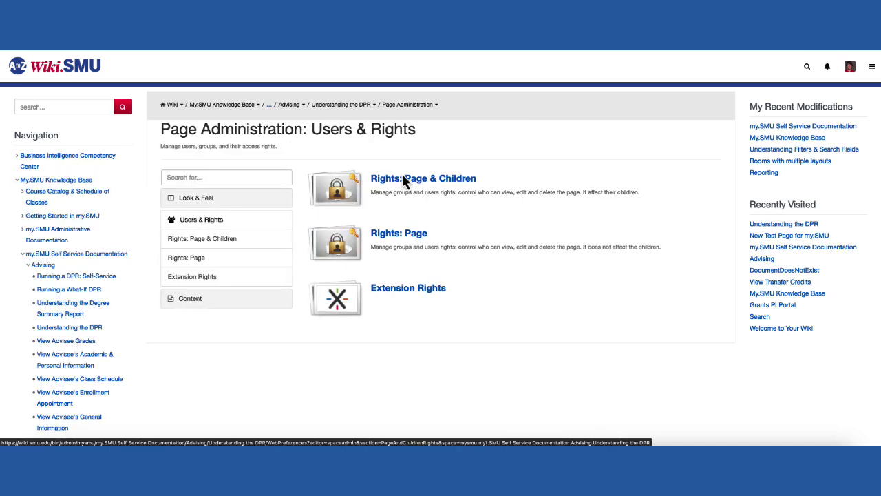
{"action": "left_click", "coordinate": [437, 182]}
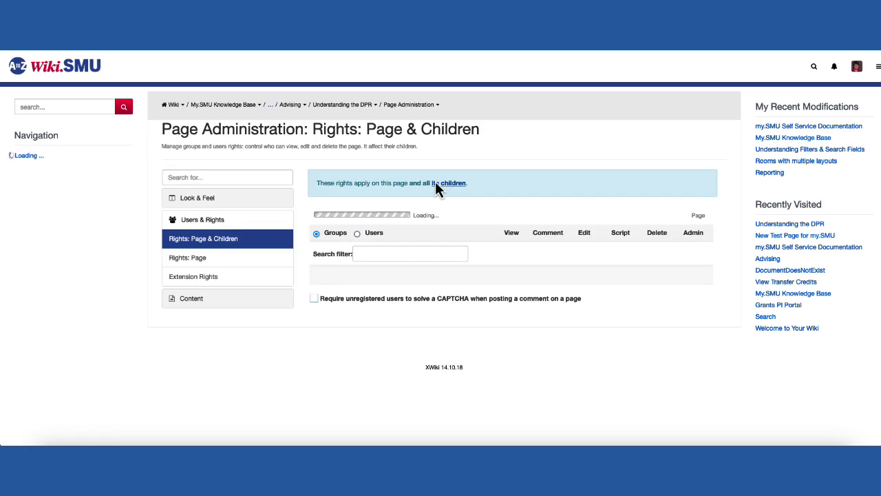